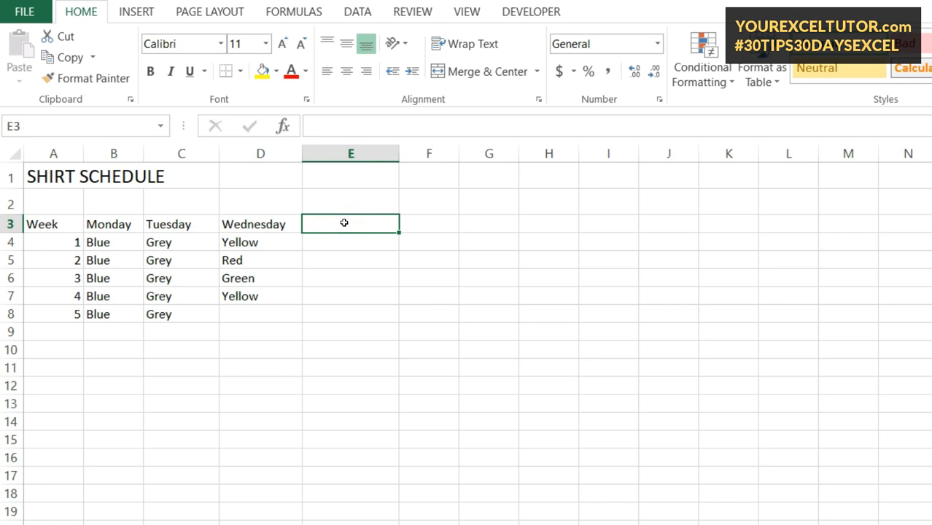
Copy the Wednesday header, then dismiss E3's options without pasting
right_click(288, 223)
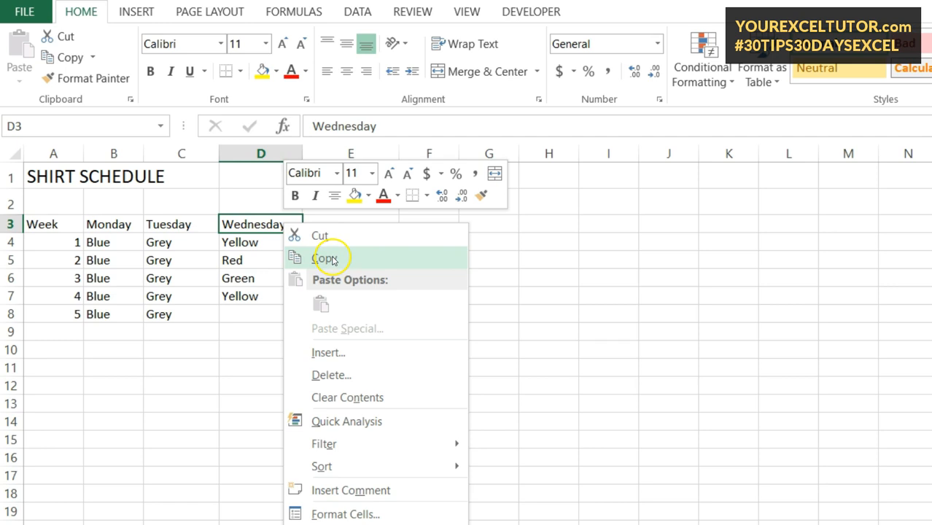
left_click(345, 220)
right_click(344, 219)
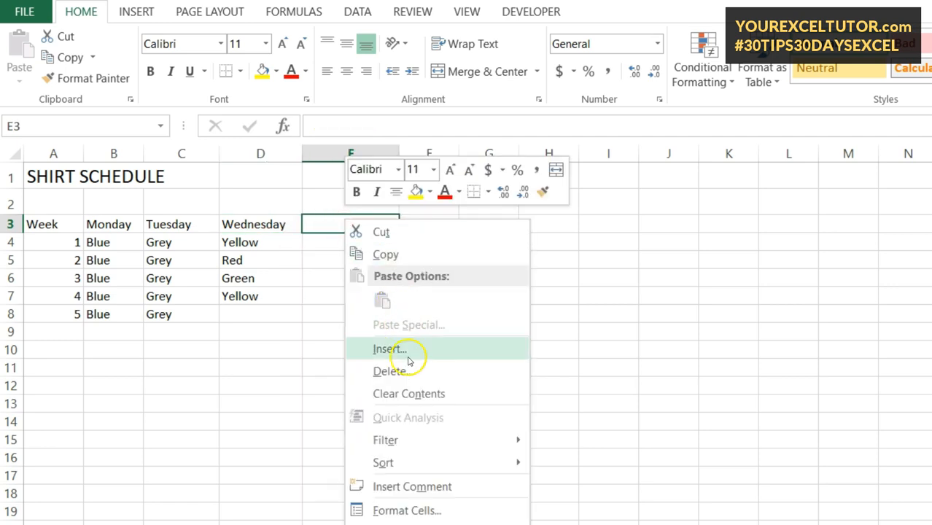
left_click(312, 329)
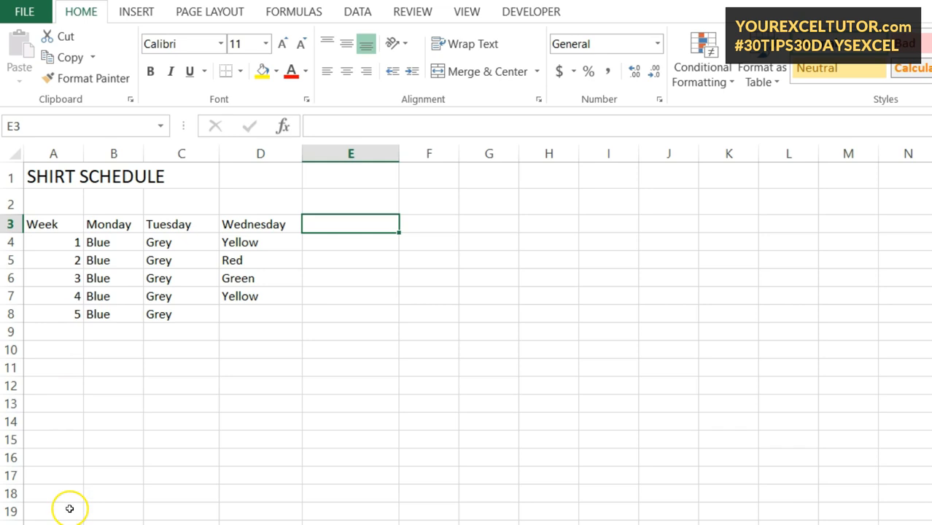
Fill the week numbers from A4:A6 down to A18, numbering weeks 1–15
left_click(69, 315)
left_click(70, 329)
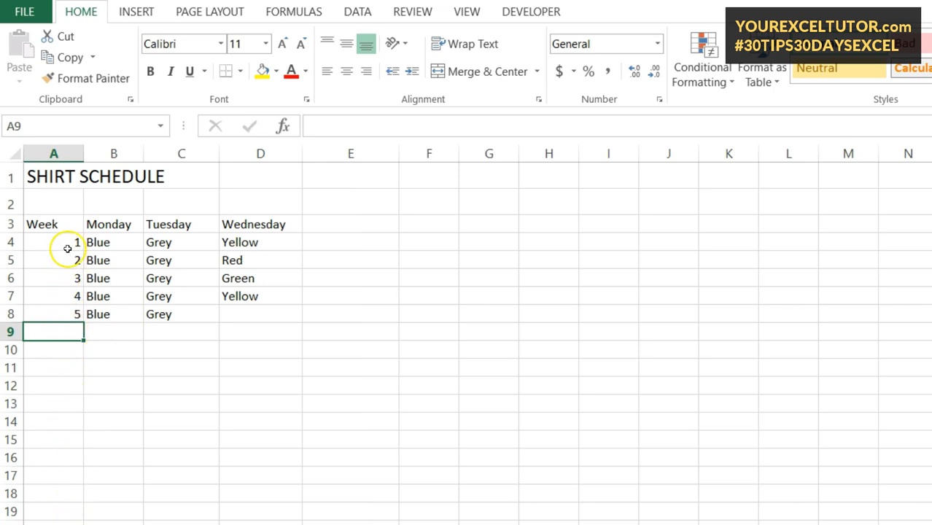
left_click(69, 242)
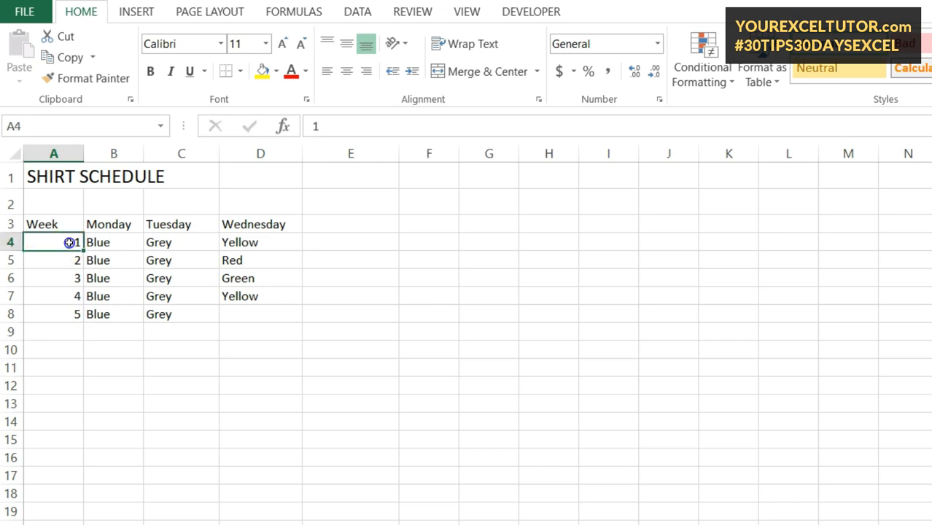
left_click_drag(70, 243, 70, 285)
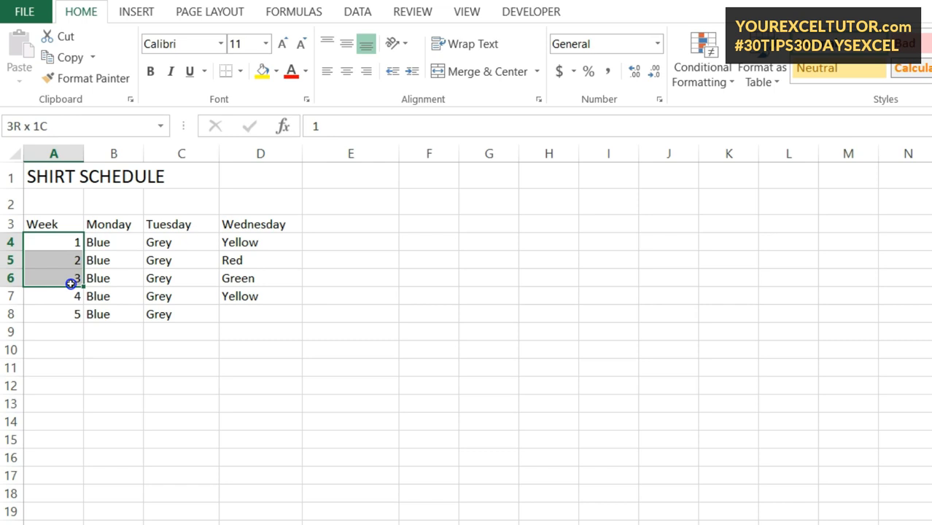
left_click_drag(71, 285, 71, 282)
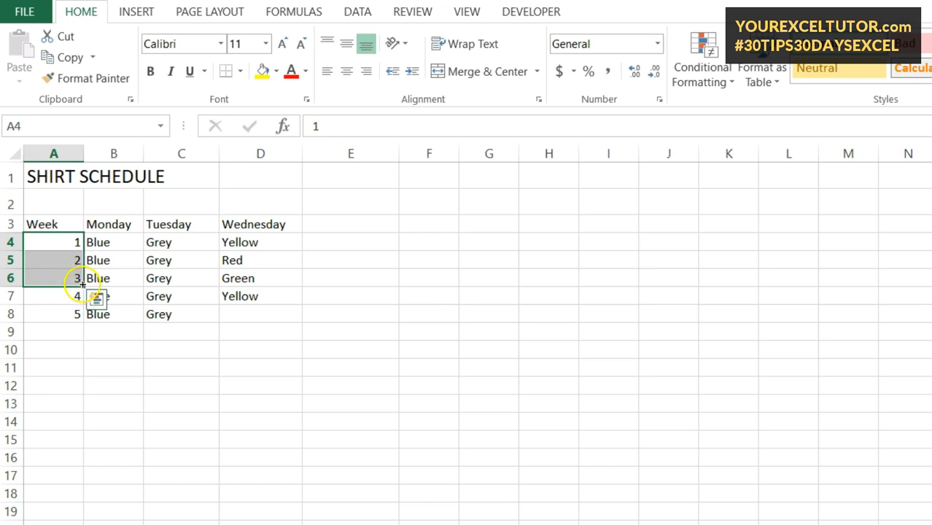
left_click_drag(81, 283, 78, 406)
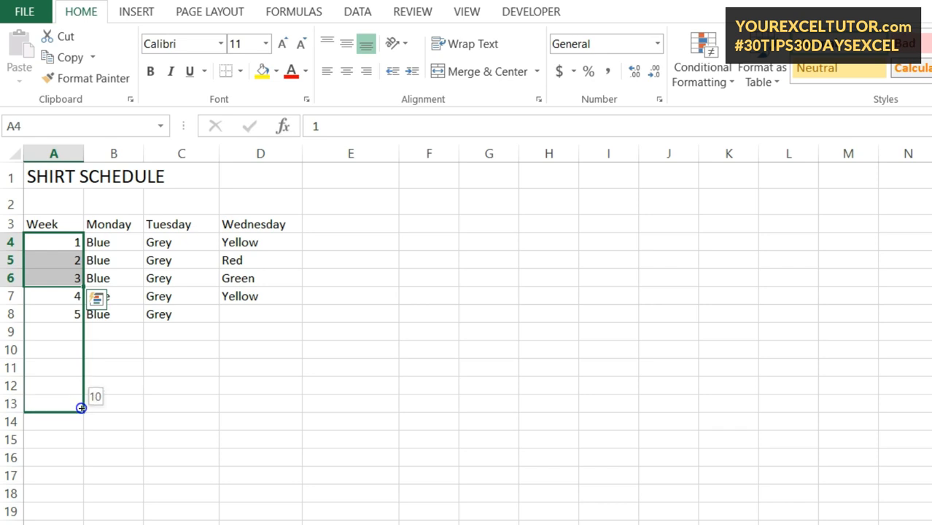
left_click_drag(82, 406, 85, 500)
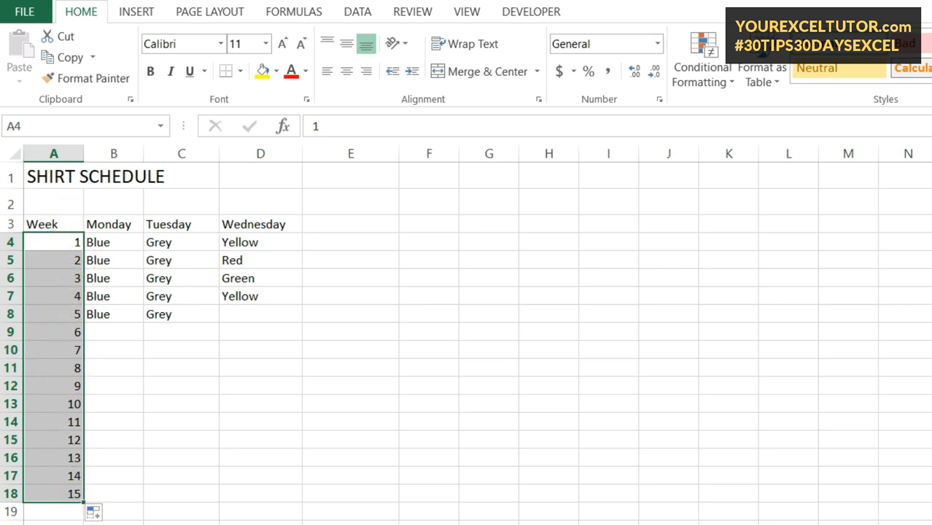
left_click(105, 514)
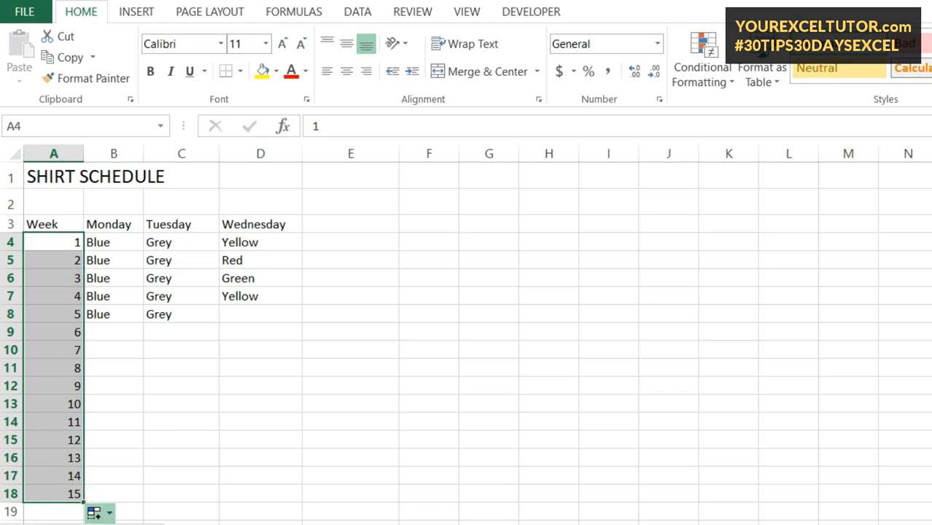
left_click(63, 524)
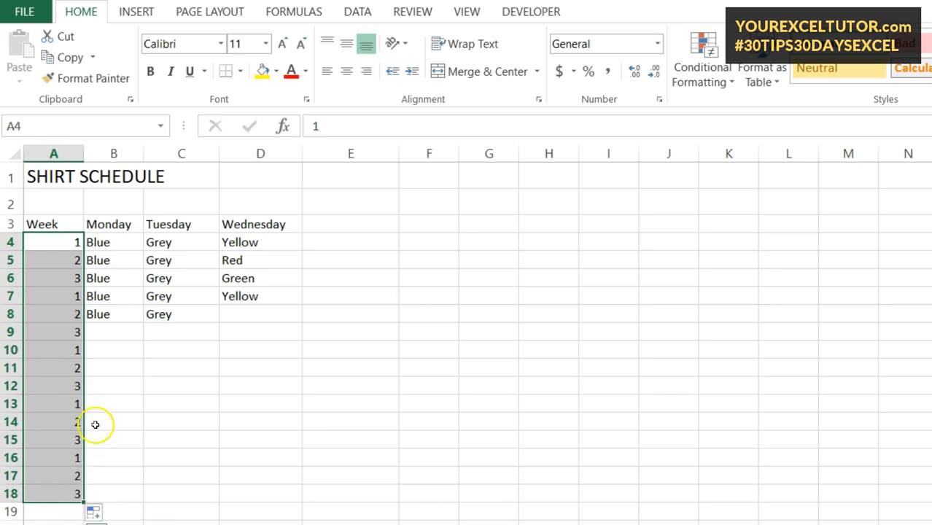
left_click(104, 513)
left_click(97, 524)
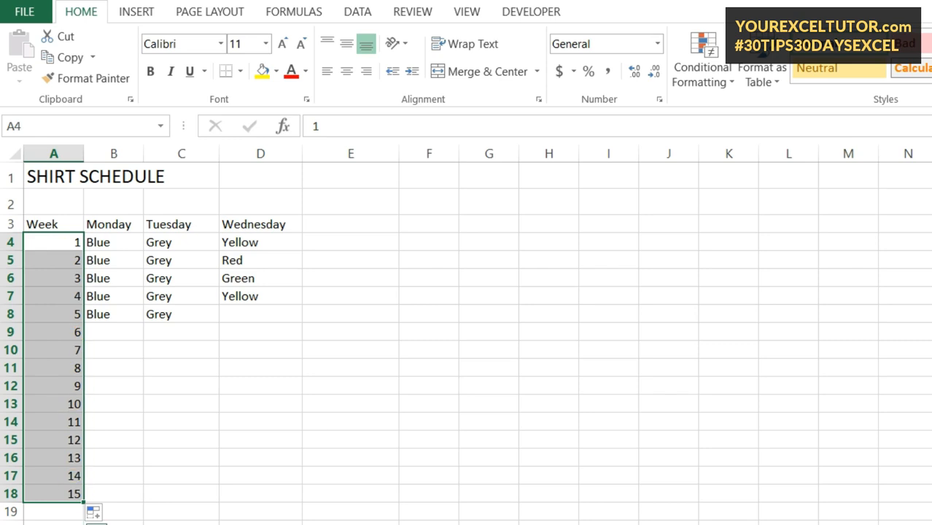
left_click(117, 383)
Undo the week fill, fill from A4:A9 with a blank row, then undo that too
key("ctrl+z")
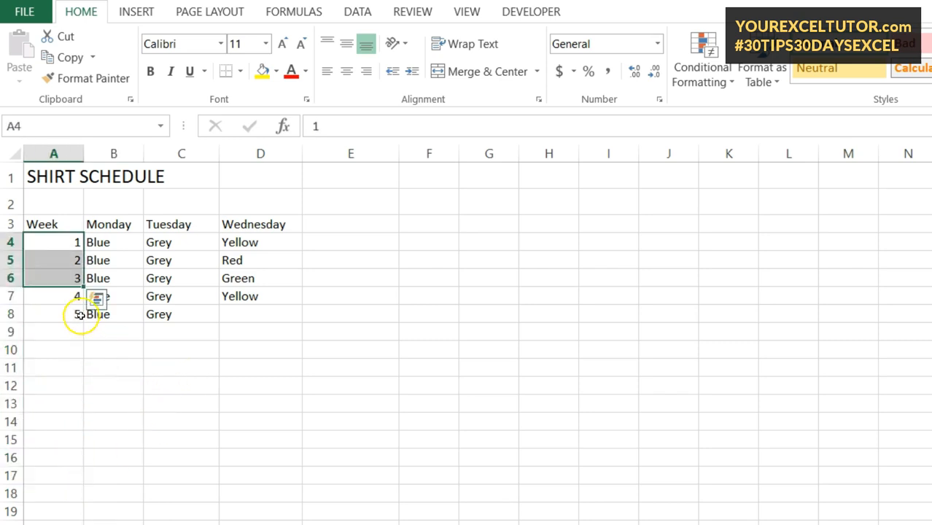
left_click_drag(64, 242, 64, 319)
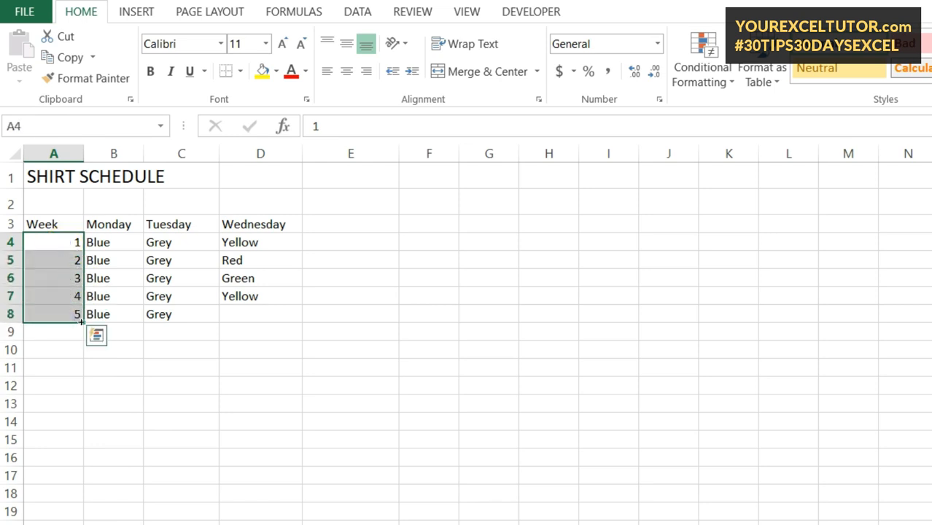
left_click_drag(68, 243, 91, 492)
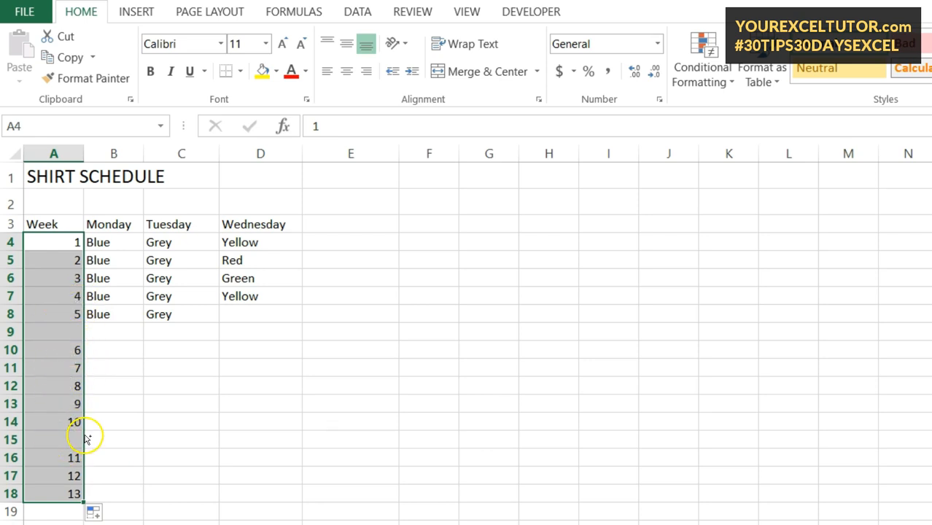
key("ctrl+z")
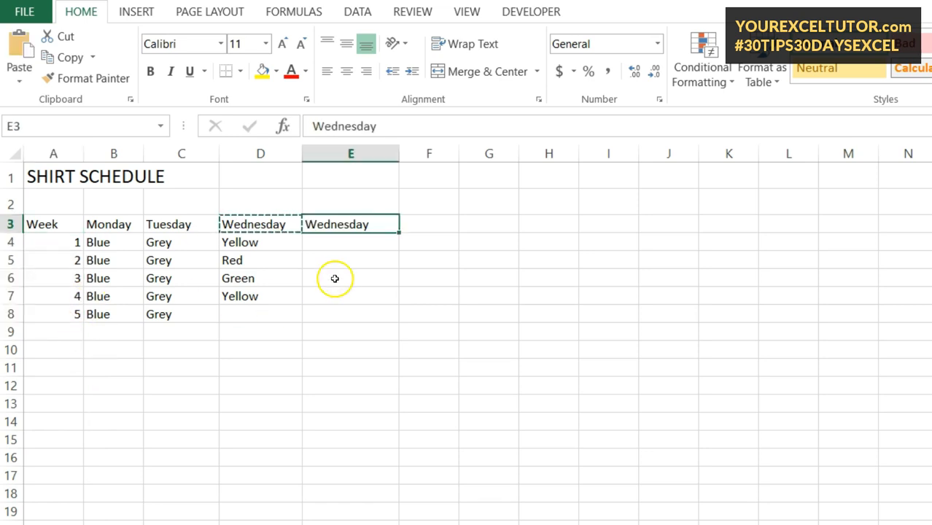
Undo the pasted Wednesday in E3 and refill weeks 1–15 continuously down to A18
key("ctrl+z")
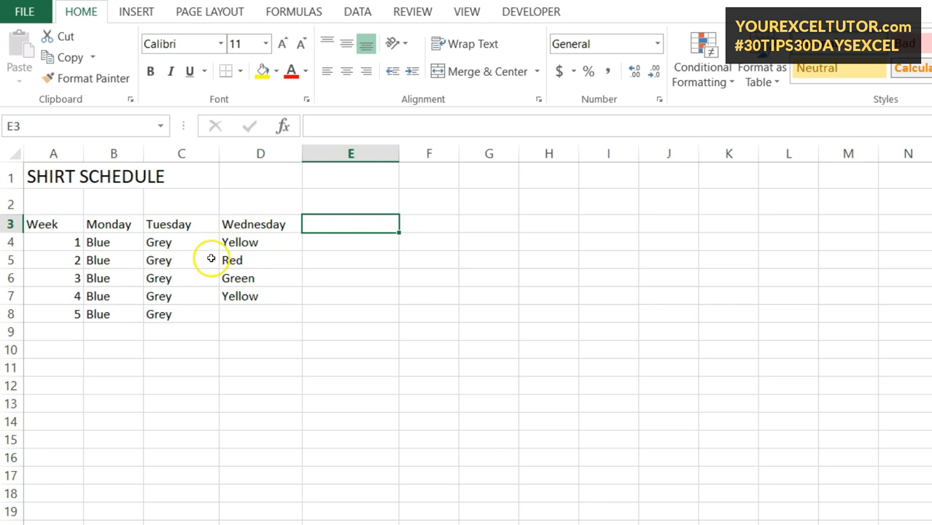
left_click_drag(66, 244, 84, 496)
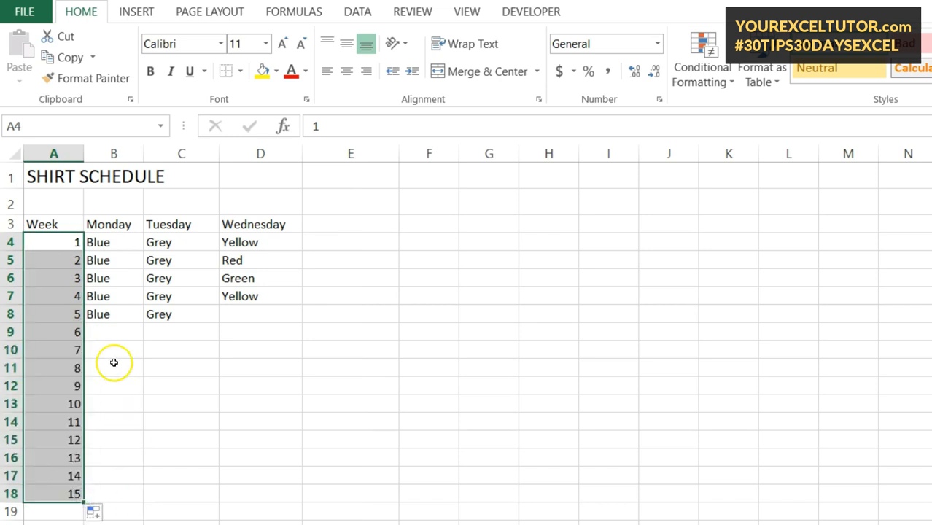
left_click(119, 242)
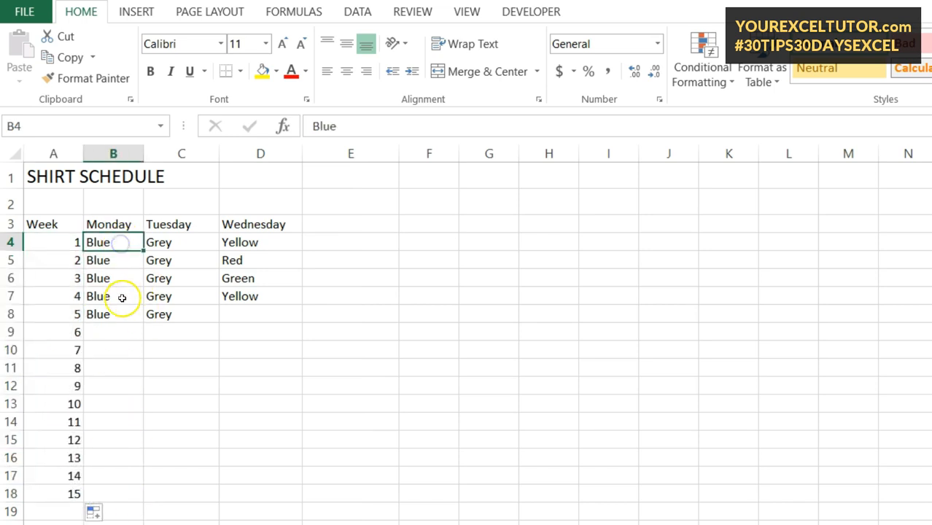
left_click(127, 314)
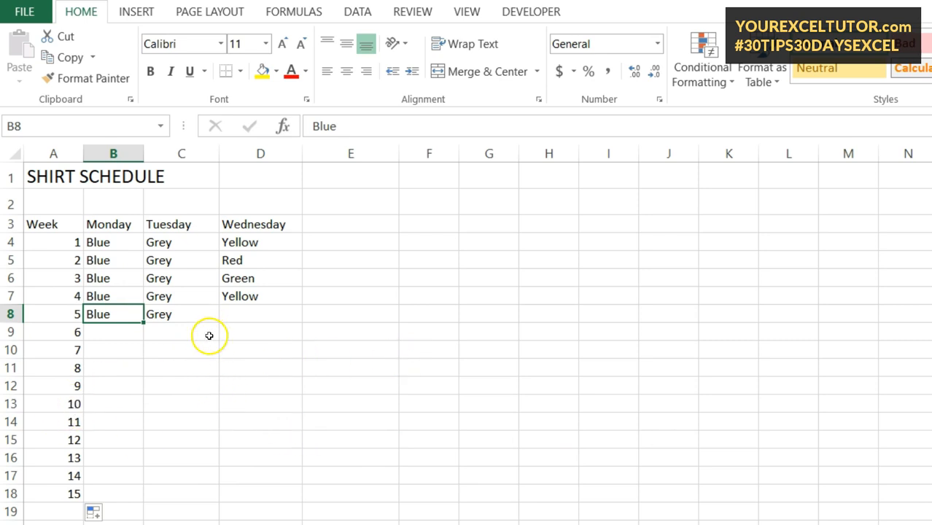
Continue the week numbers from A15:A18 downward, with week 16 in row 19
scroll(323, 405, "down", 20)
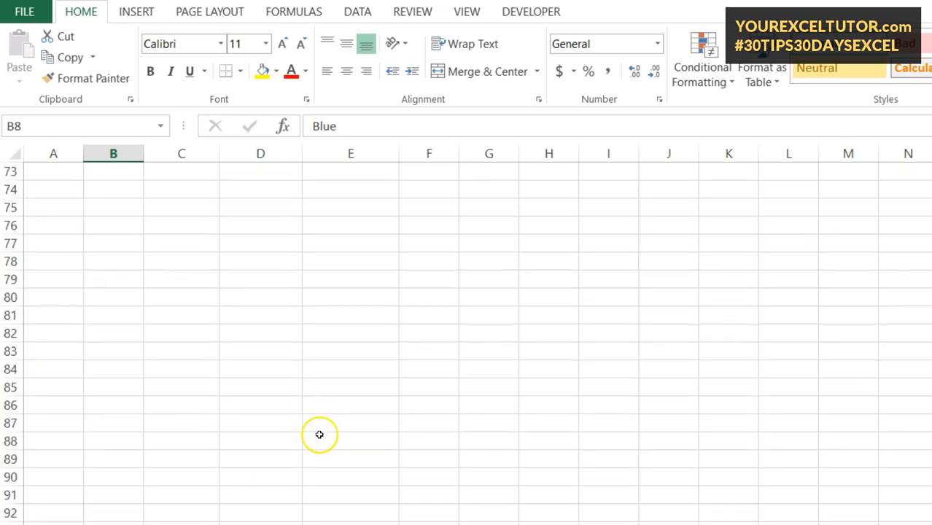
scroll(316, 443, "down", 17)
scroll(310, 461, "up", 9)
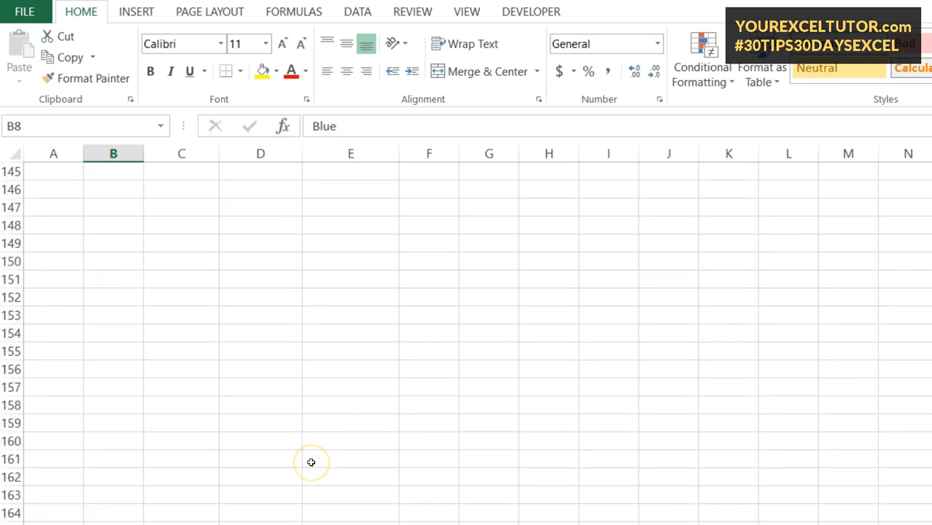
key("ctrl+Home")
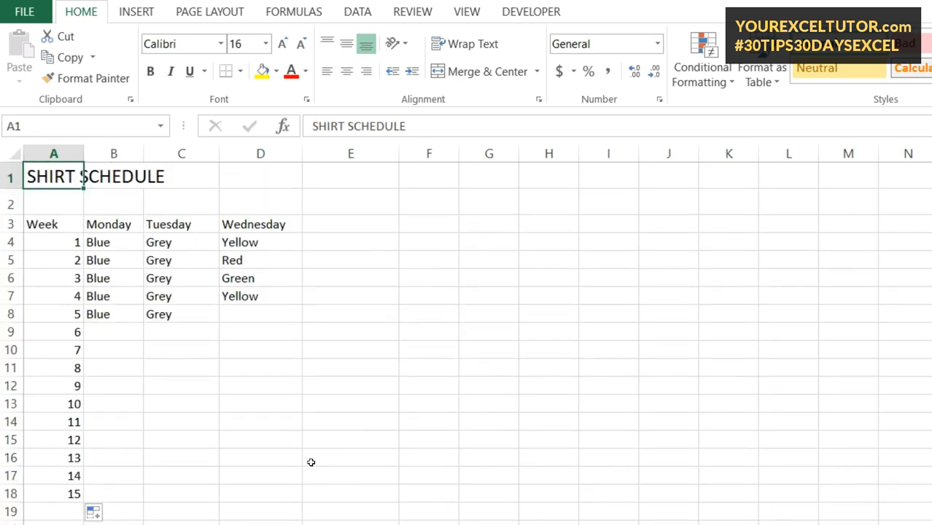
left_click(78, 495)
left_click_drag(76, 440, 88, 520)
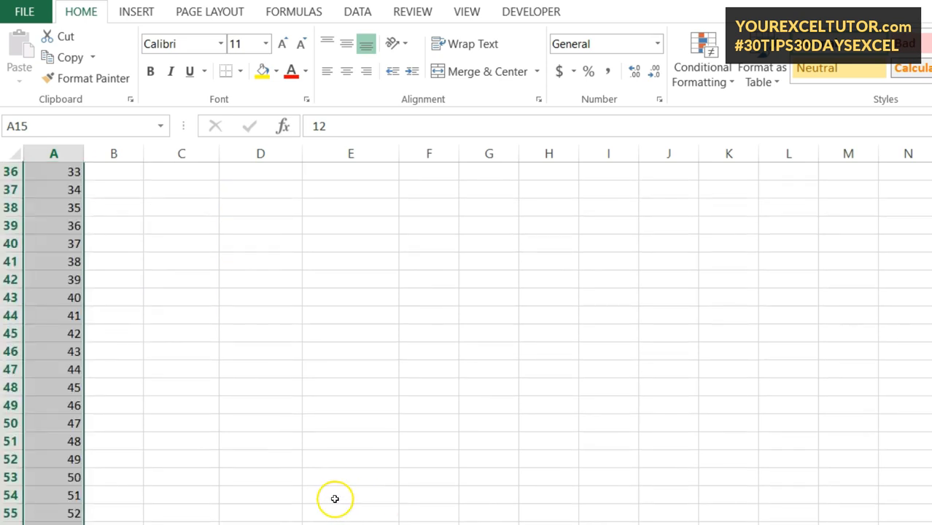
scroll(346, 496, "up", 12)
left_click(173, 372)
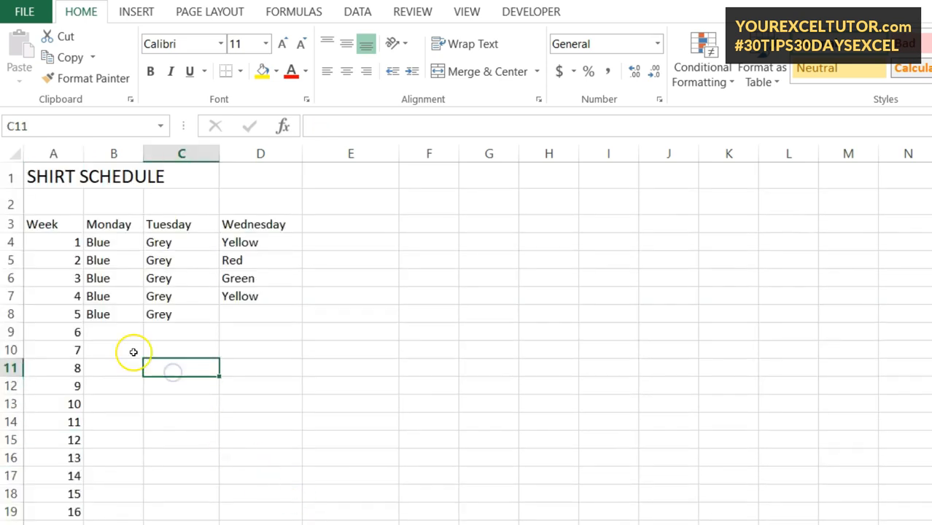
Fill Blue from B8 down the Monday column to row 18
left_click(130, 315)
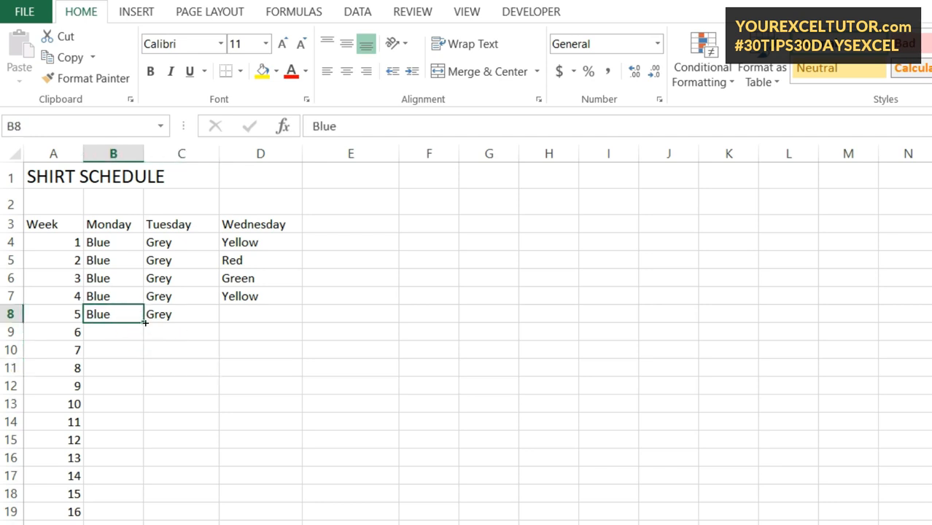
mouse_move(145, 322)
left_mouse_down()
mouse_move(146, 519)
mouse_move(149, 324)
left_mouse_up()
left_click_drag(143, 321, 139, 249)
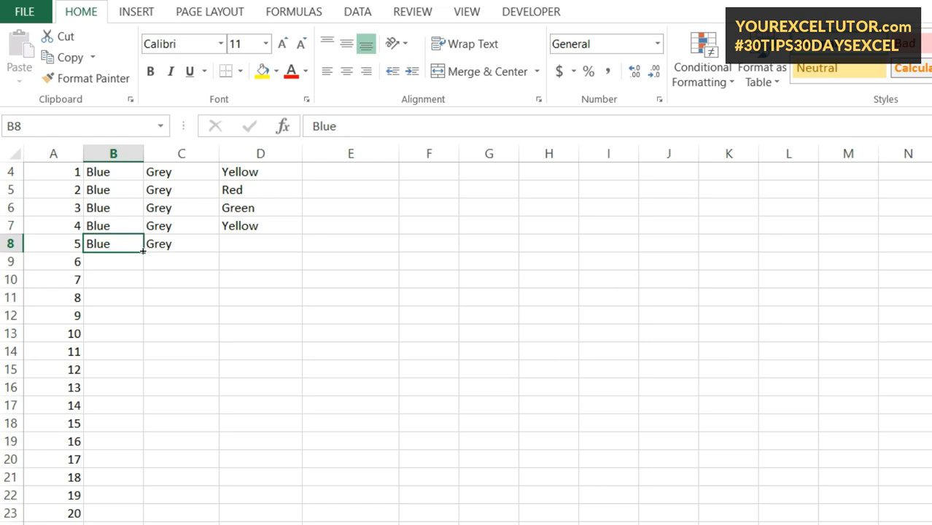
scroll(88, 297, "down", 4)
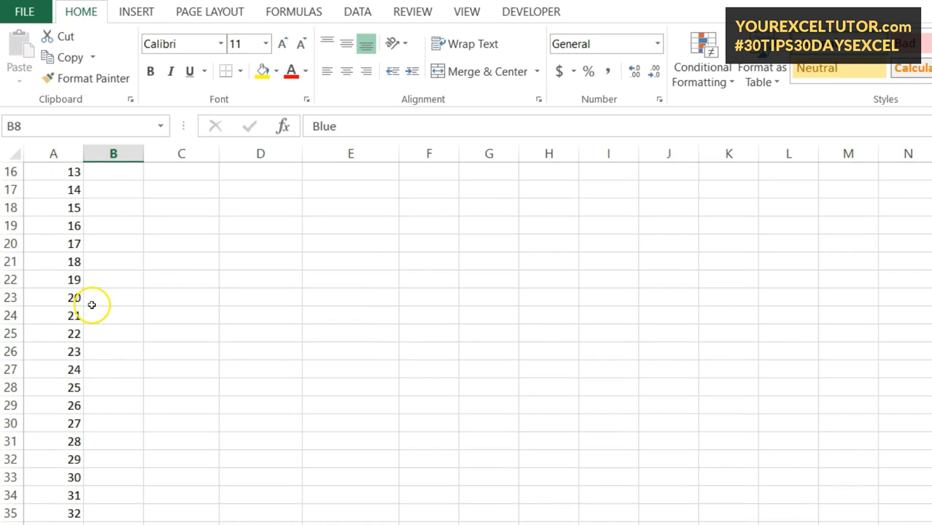
scroll(466, 339, "down", 7)
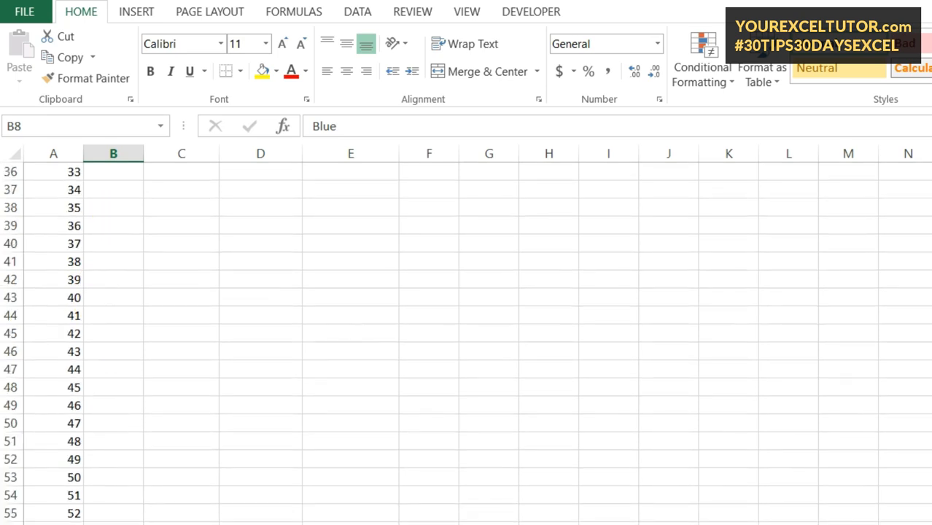
scroll(152, 385, "up", 12)
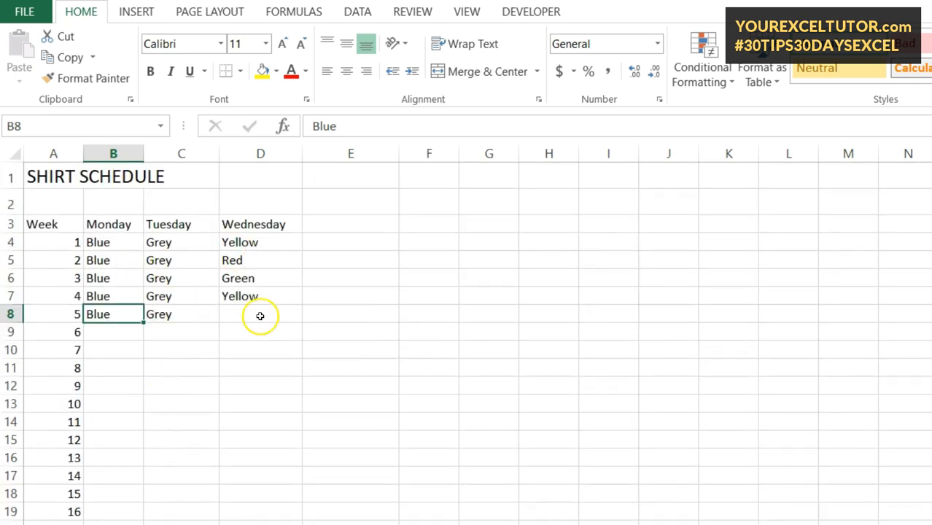
Extend Blue down the Monday column for all weeks and fill Grey down Tuesday
double_click(143, 322)
scroll(133, 406, "down", 12)
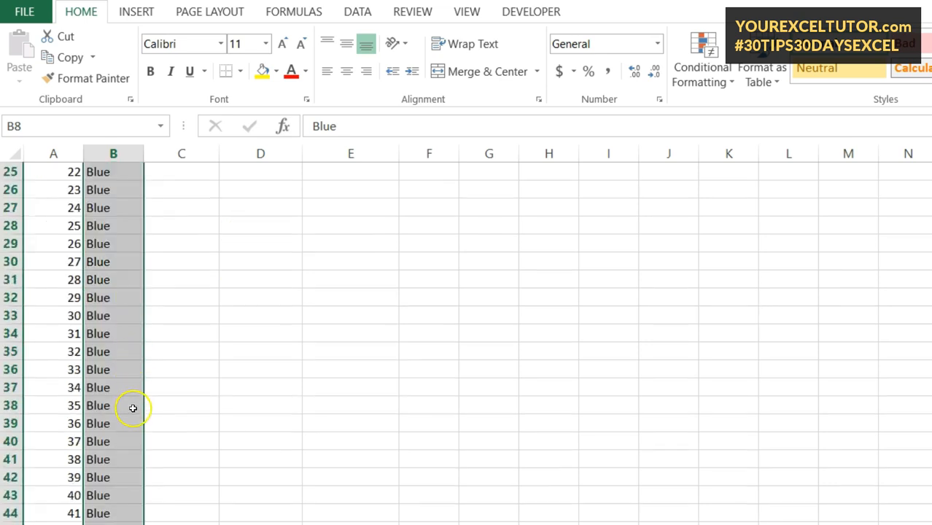
scroll(152, 483, "up", 12)
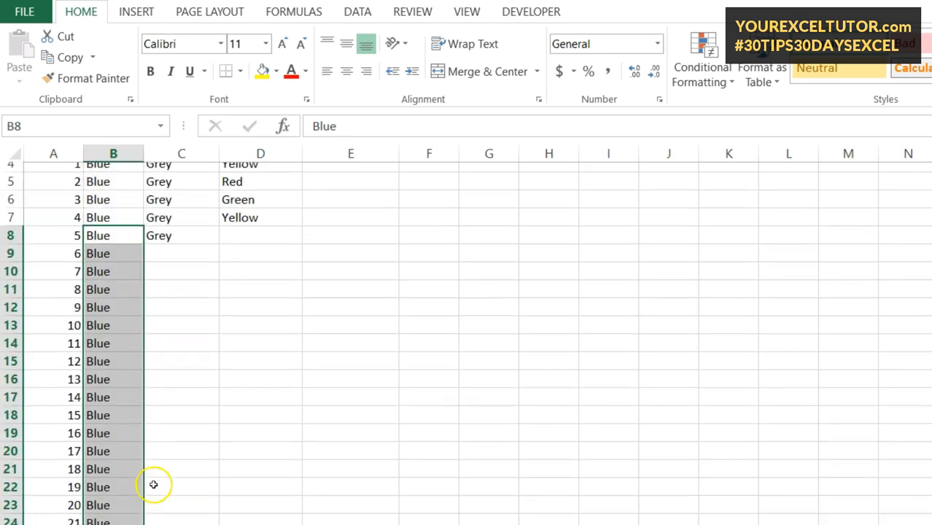
left_click(191, 313)
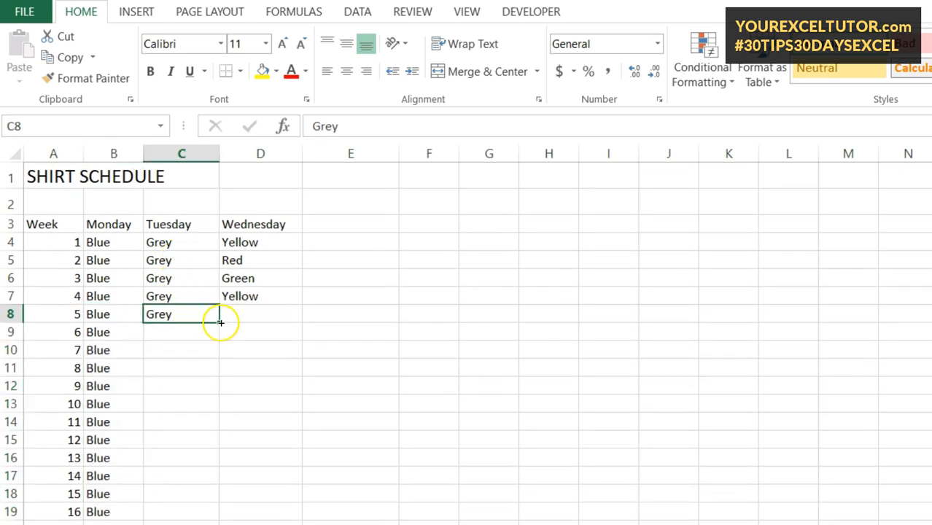
double_click(217, 321)
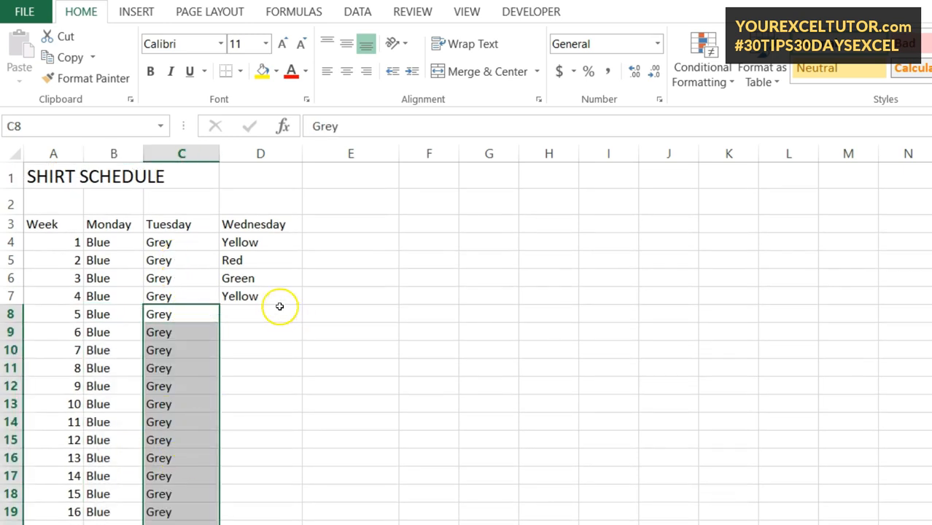
Fill the four Wednesday entries D4:D7 down the column
left_click(279, 242)
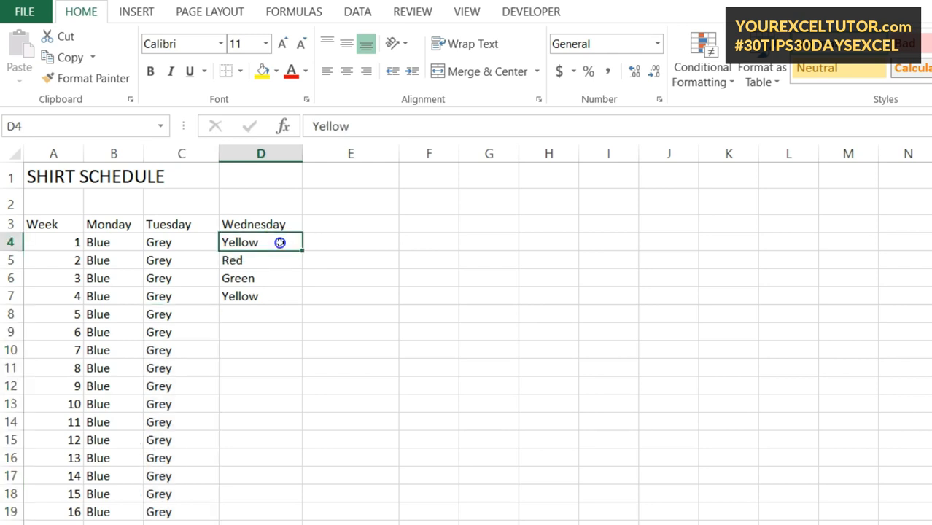
left_click_drag(279, 247, 302, 288)
left_click_drag(289, 241, 285, 300)
double_click(300, 305)
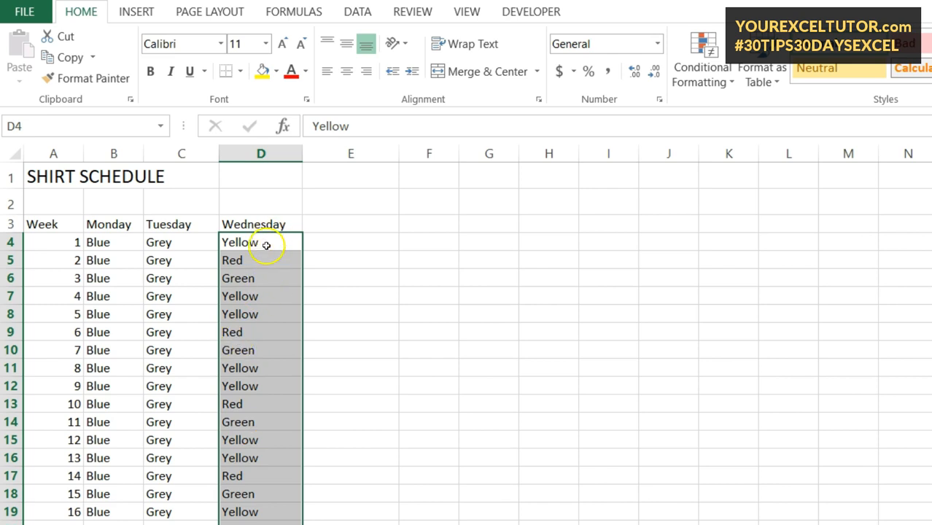
Clear the extra Yellow in D7 and repeat Yellow, Red, Green down column D
left_click_drag(260, 299, 260, 298)
left_click(260, 299)
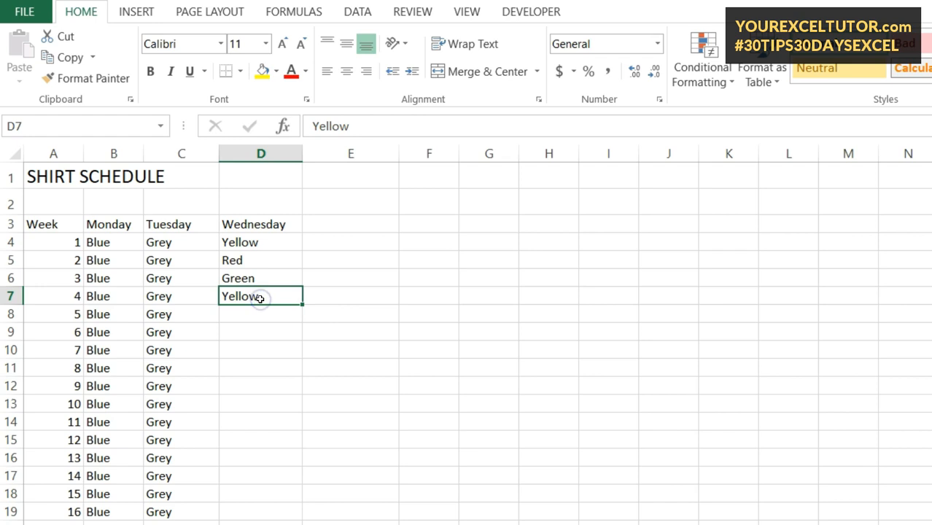
key("Delete")
left_click_drag(249, 243, 252, 272)
double_click(301, 286)
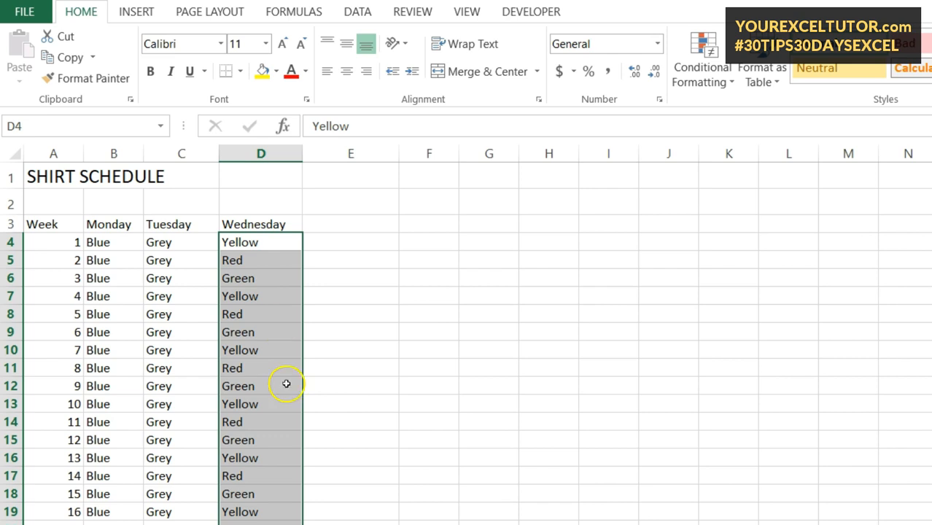
scroll(286, 383, "down", 14)
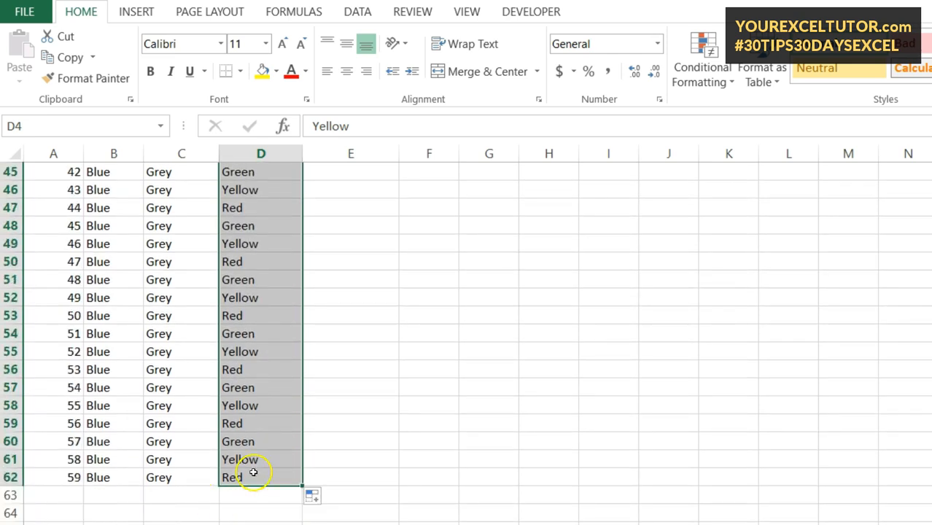
scroll(242, 459, "up", 15)
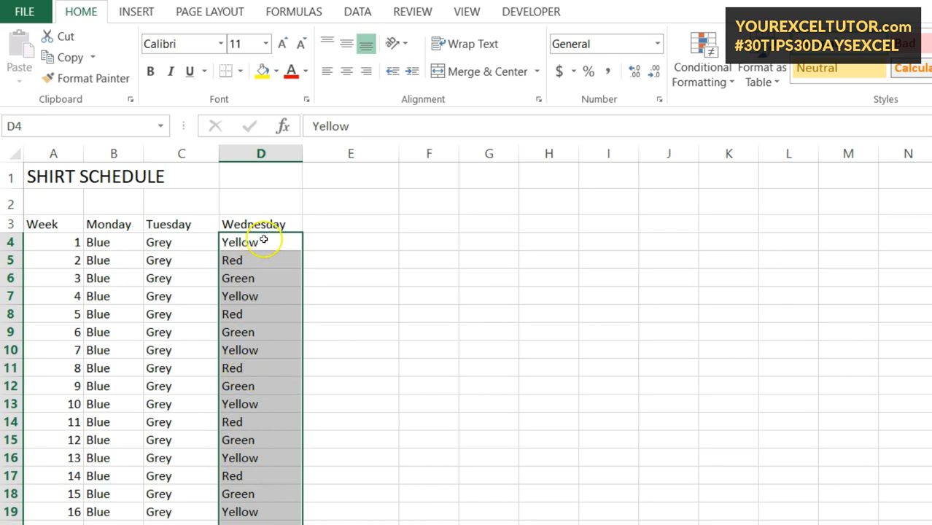
left_click(261, 240)
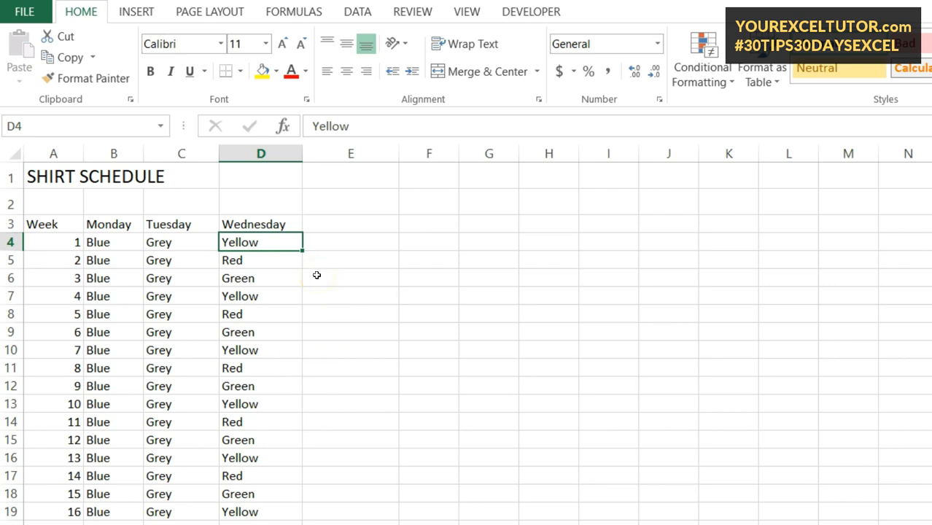
key("ctrl+z")
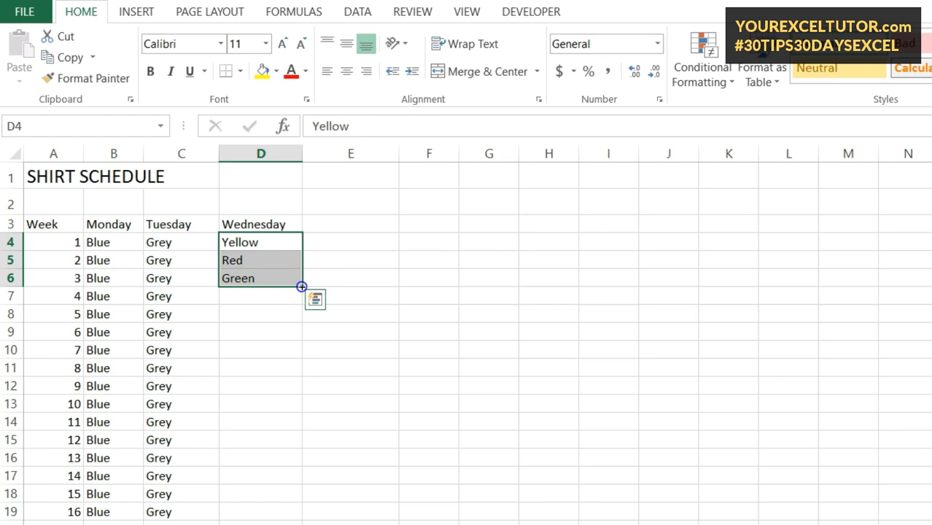
double_click(301, 286)
scroll(327, 410, "down", 16)
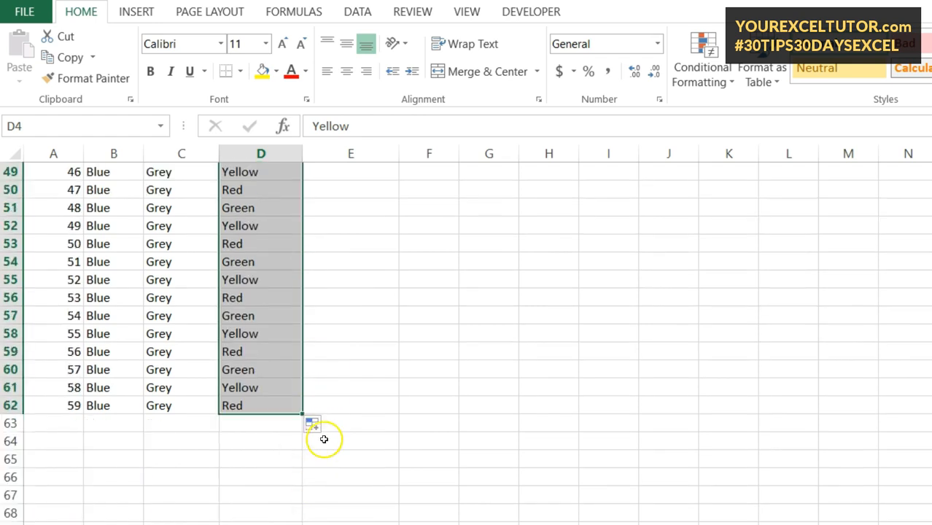
left_click(313, 423)
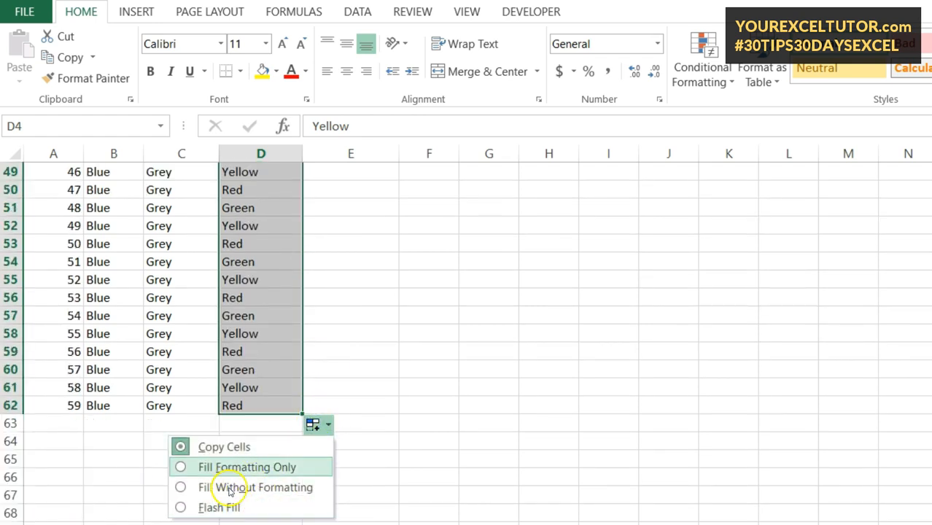
scroll(365, 387, "up", 11)
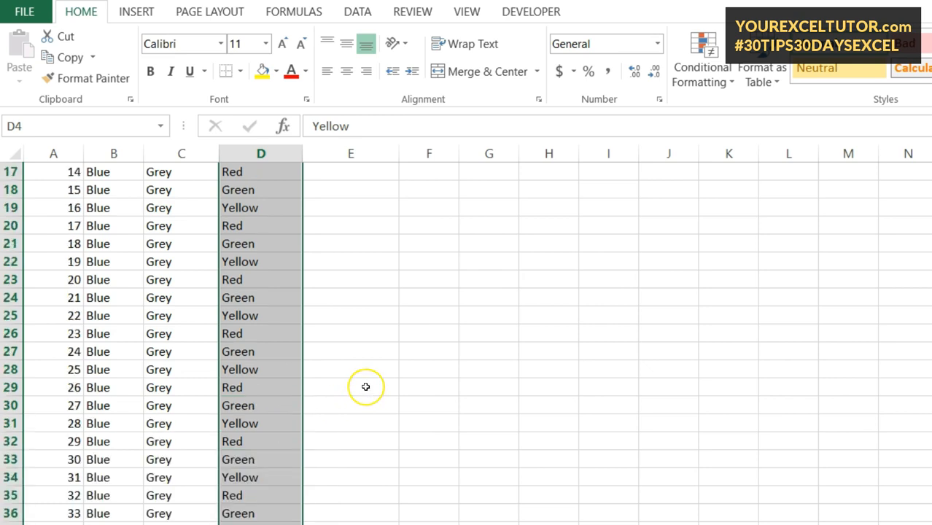
scroll(366, 387, "up", 5)
left_click(280, 292)
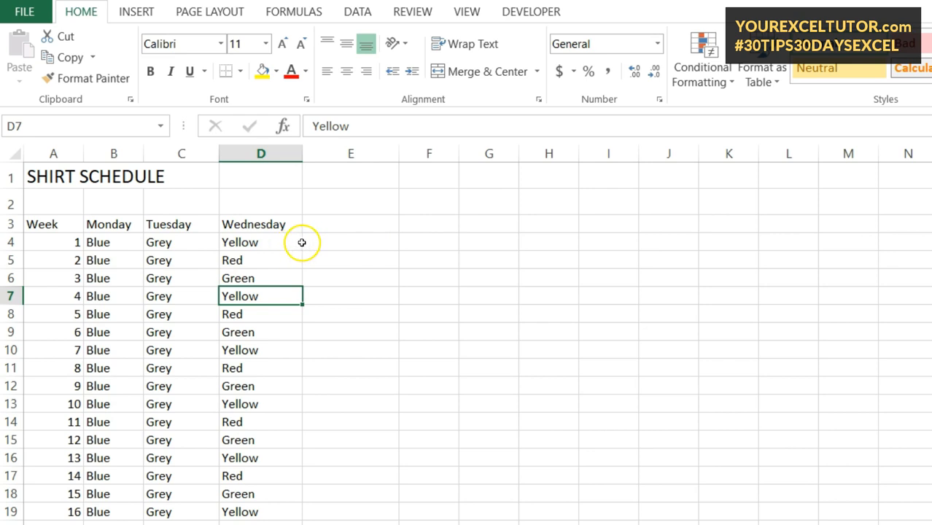
Extend the B3:D3 headers to J3, adding Thursday, Friday, Saturday, Sunday, Monday, Tuesday
left_click(116, 225)
left_click_drag(125, 225, 254, 227)
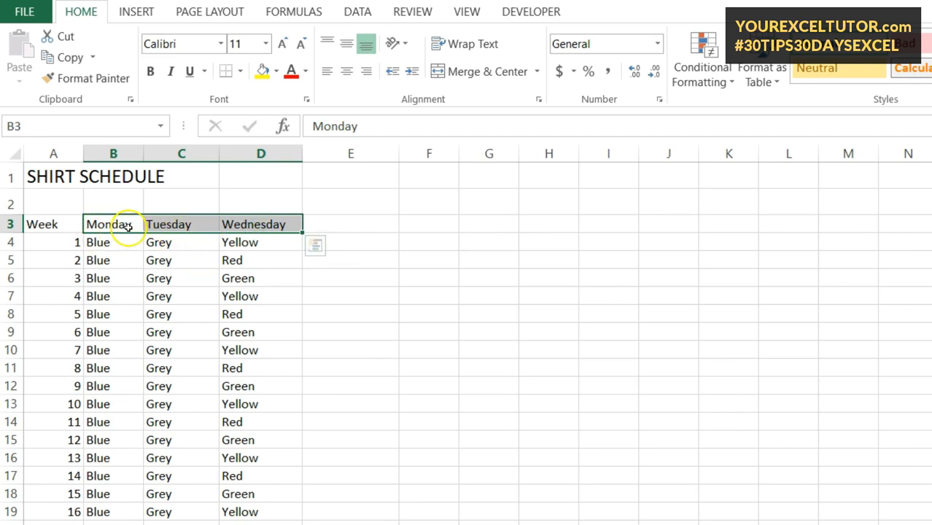
left_click_drag(302, 234, 474, 231)
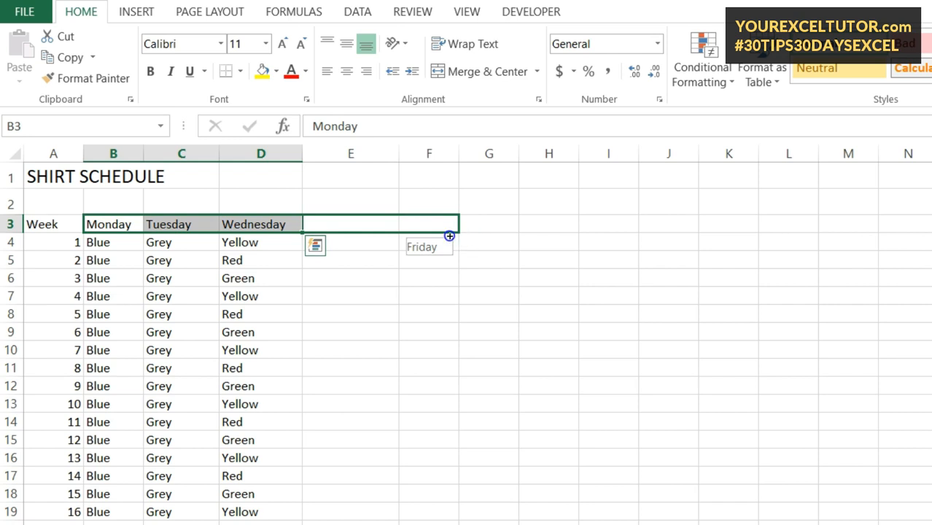
left_click_drag(485, 237, 709, 235)
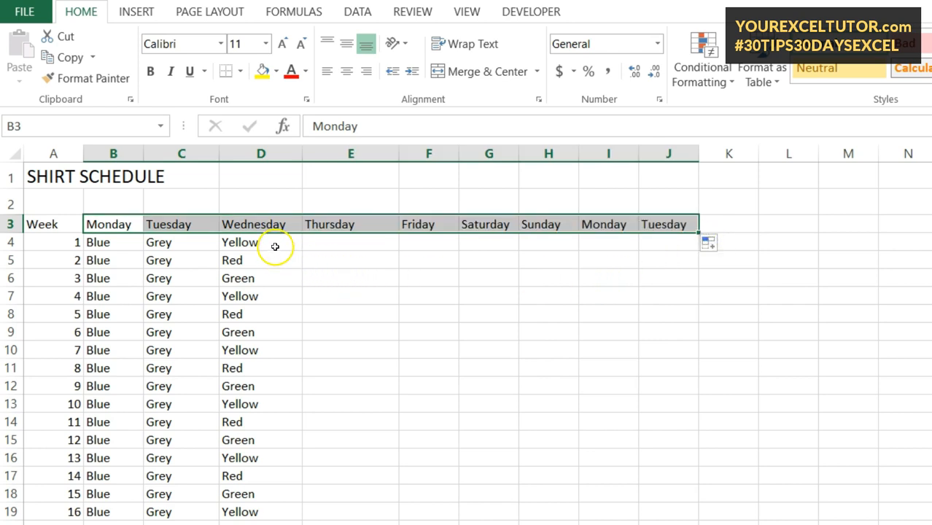
left_click(237, 242)
left_click_drag(110, 242, 251, 239)
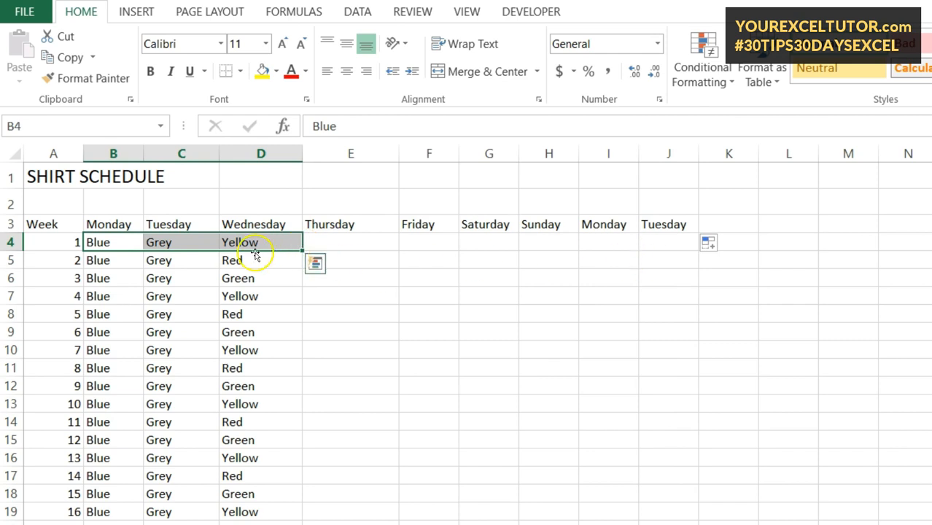
double_click(302, 250)
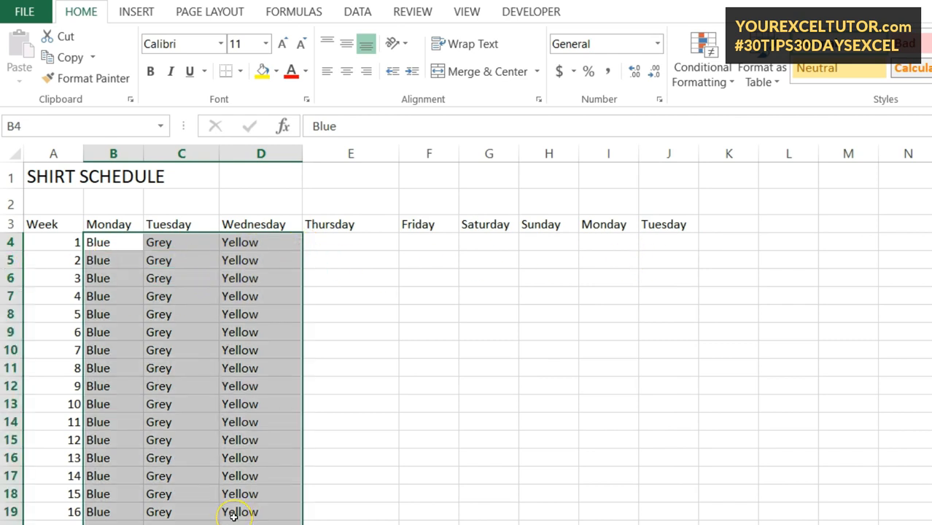
key("ctrl+z")
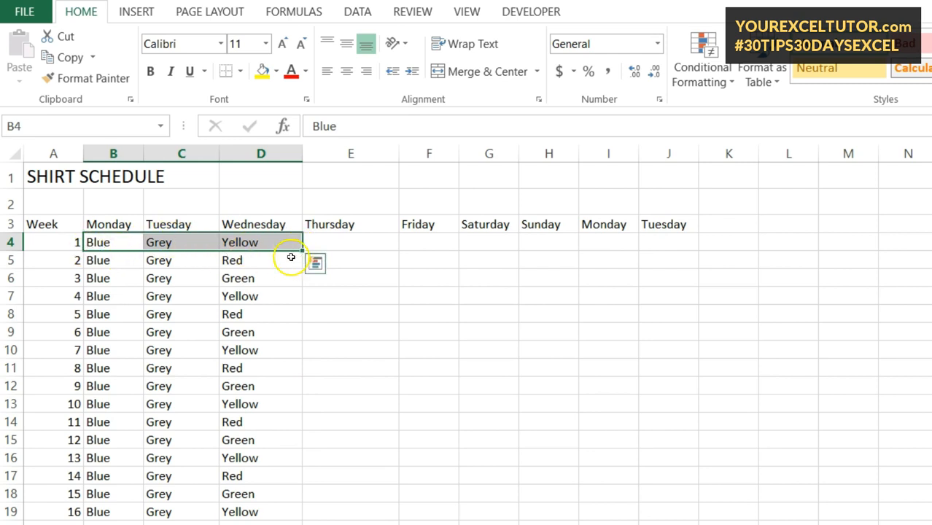
mouse_move(301, 253)
left_mouse_down()
mouse_move(678, 248)
mouse_move(299, 246)
left_mouse_up()
left_click(366, 243)
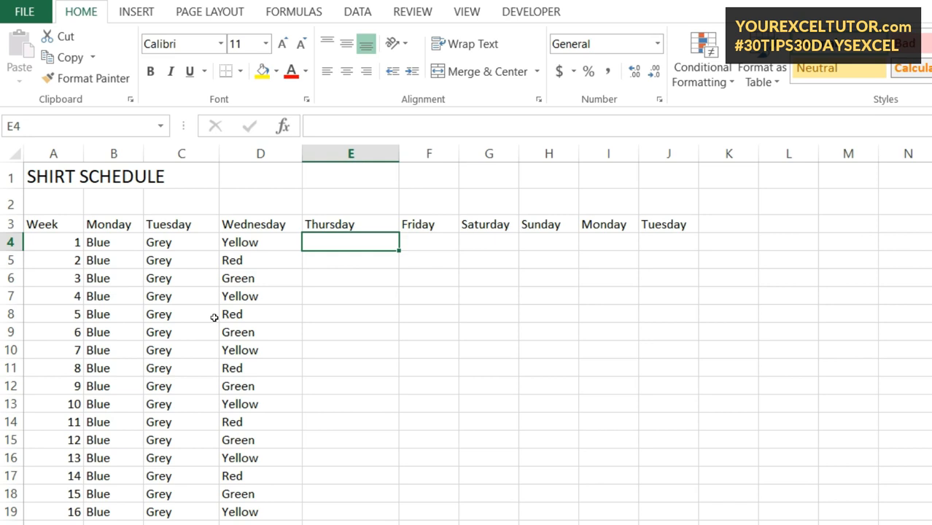
Repeat week 1's Blue, Grey, Yellow from B4:D4 across to column J
left_click(257, 243)
left_click_drag(104, 242, 690, 246)
left_click(347, 245)
Fill the E4:J4 colours down every week through week 59
left_click_drag(347, 245, 679, 246)
double_click(698, 251)
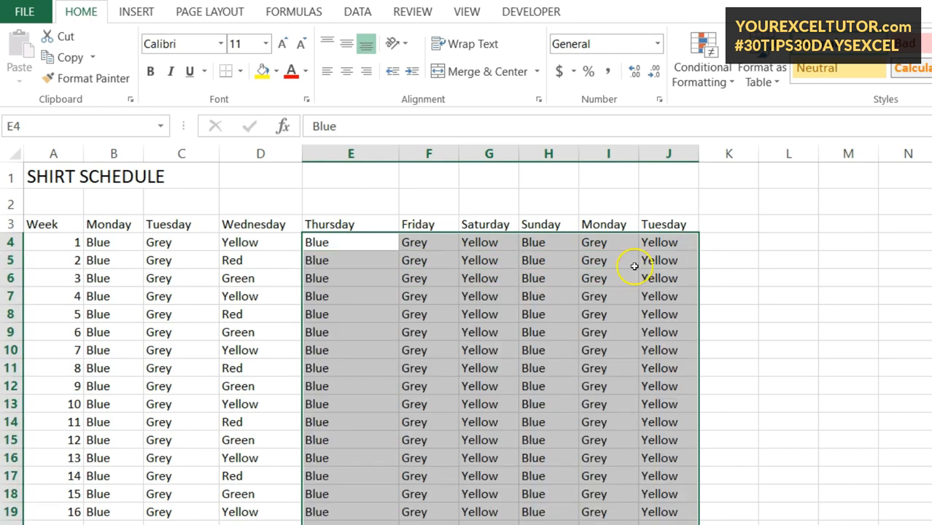
scroll(478, 391, "down", 11)
scroll(471, 455, "down", 4)
scroll(476, 478, "up", 16)
left_click(203, 339)
scroll(44, 329, "down", 13)
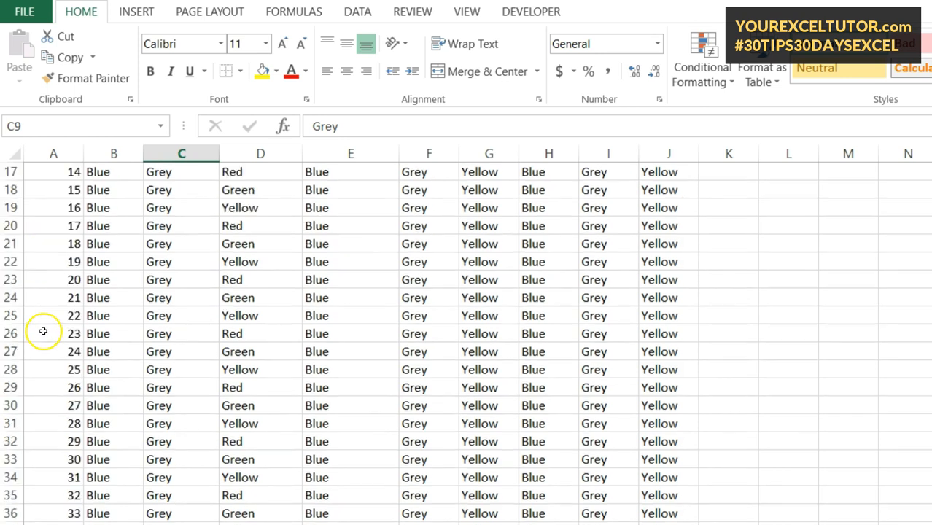
scroll(47, 481, "down", 3)
scroll(358, 399, "up", 16)
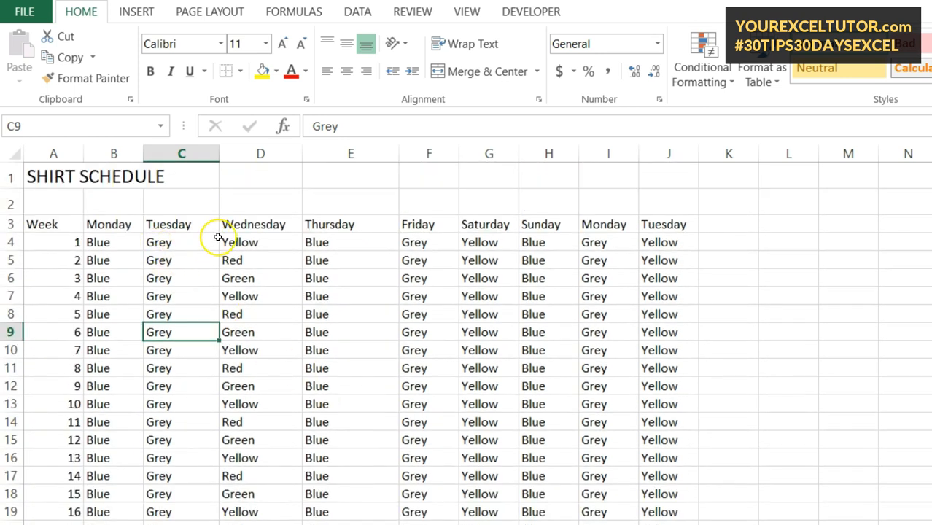